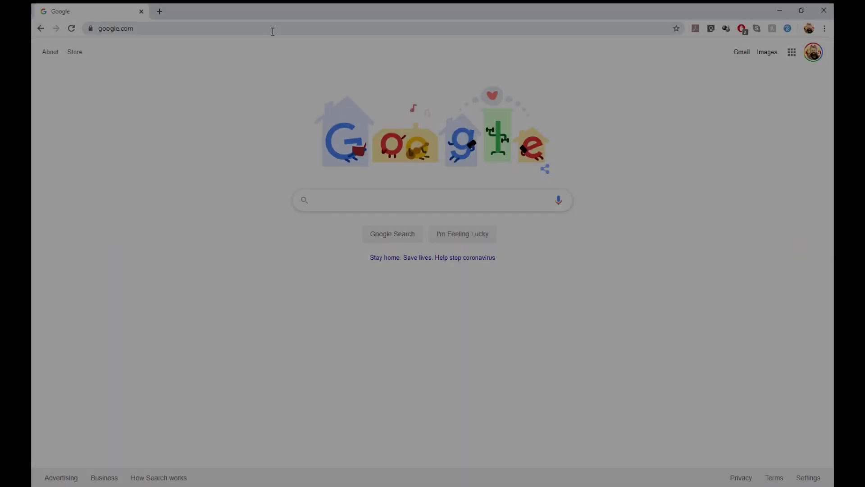
Select the google.com address in Chrome's address bar
left_click(273, 29)
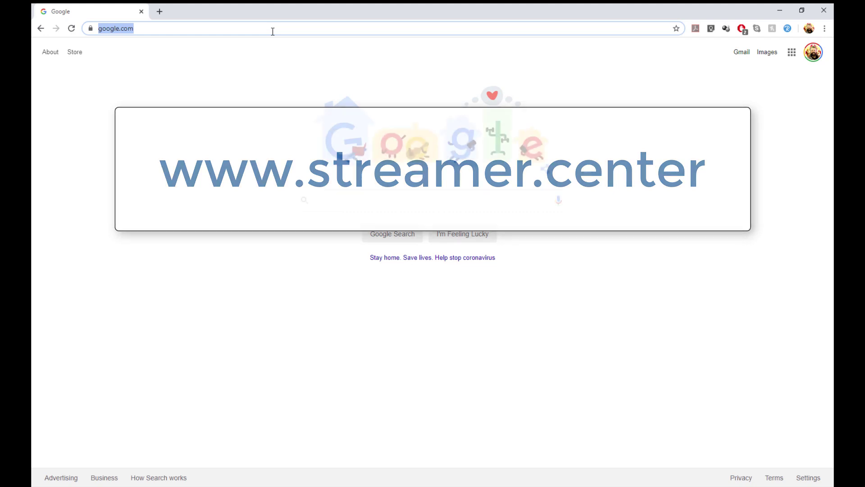
Load the streamer.center site from the address bar
left_click(273, 30)
type("streamer.center")
key("Return")
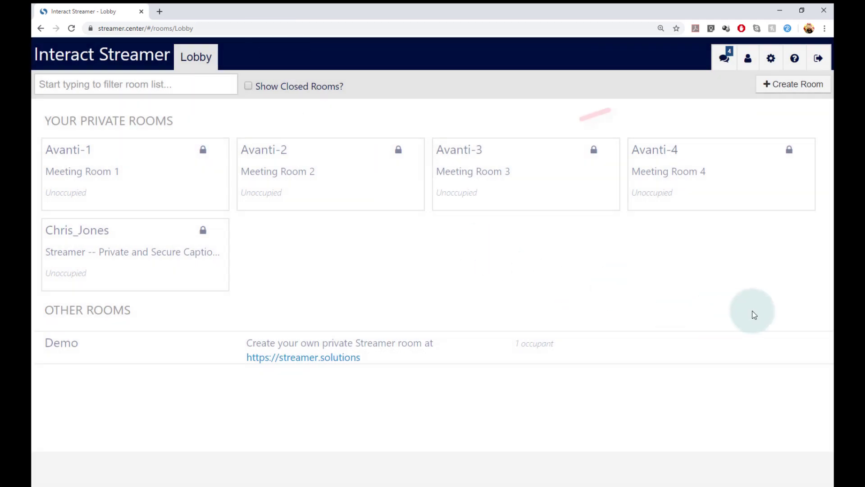
Sign out of the current account and switch the login box to account registration
left_click(819, 62)
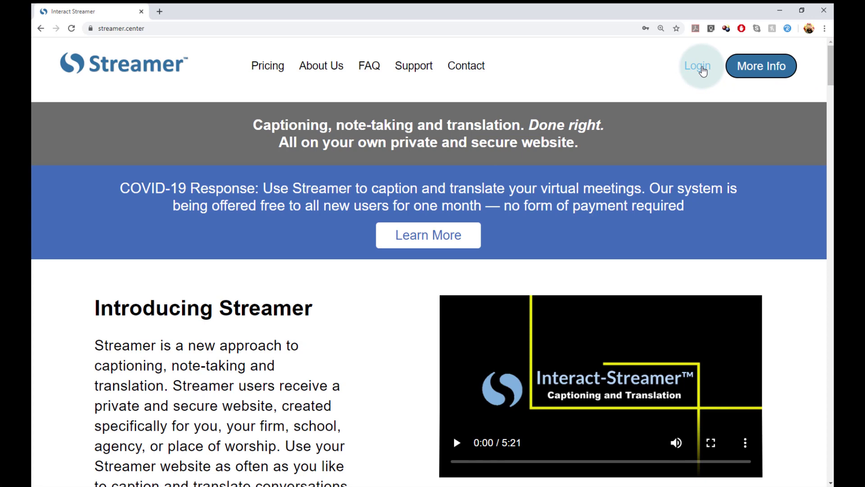
left_click(702, 68)
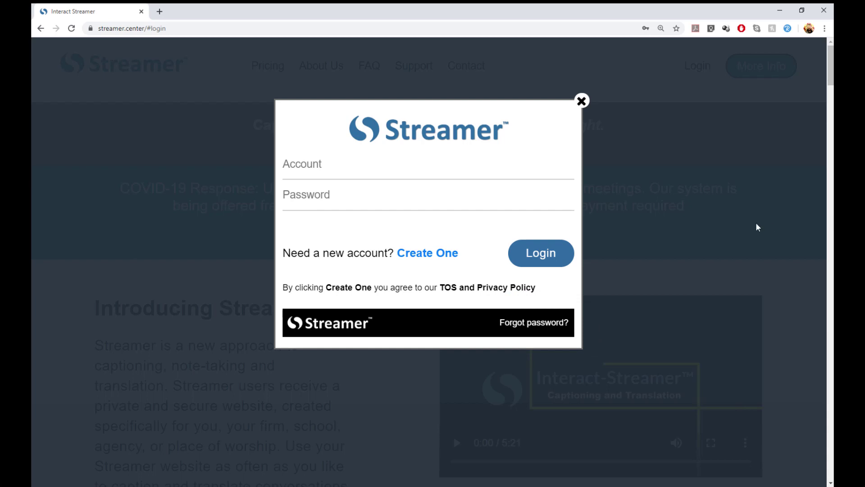
left_click(444, 253)
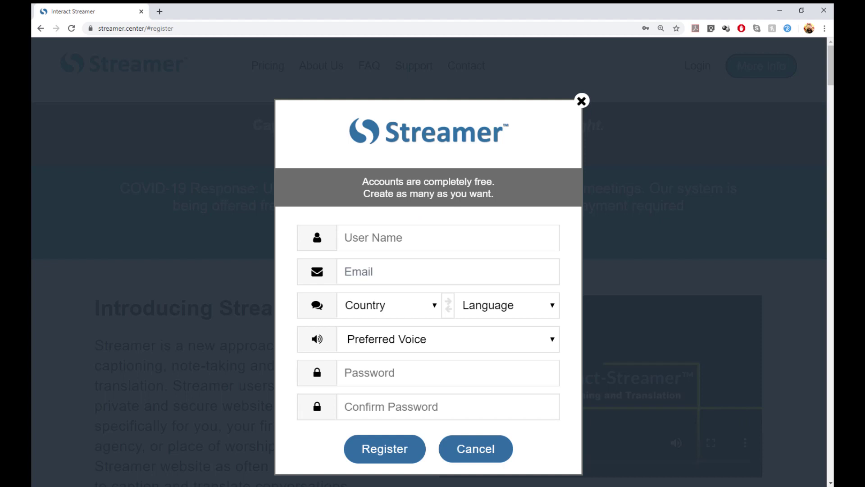
Enter the new user's user name and e-mail address
left_click(463, 235)
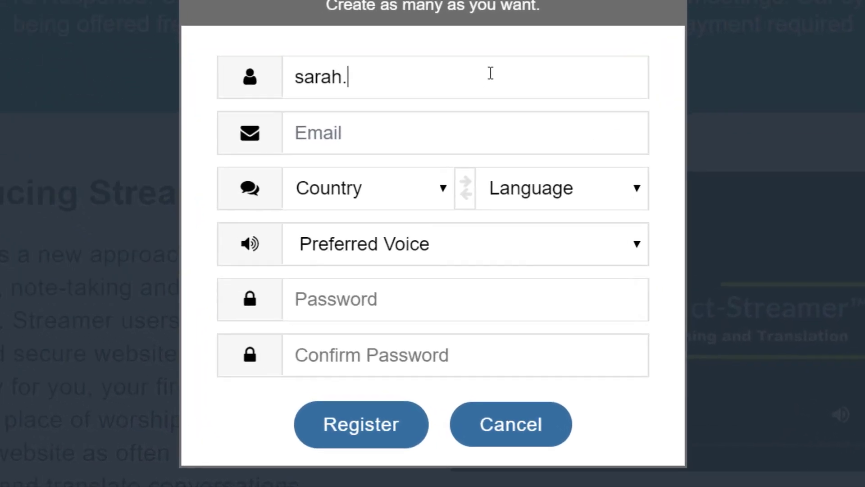
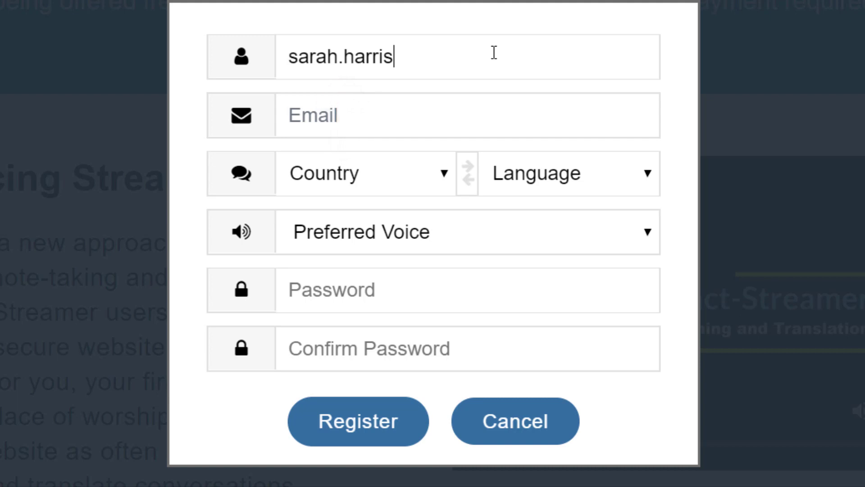
key("Tab")
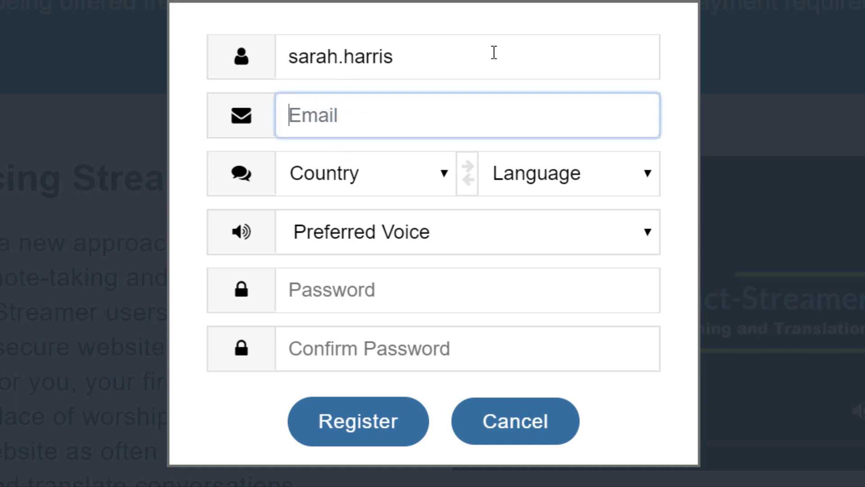
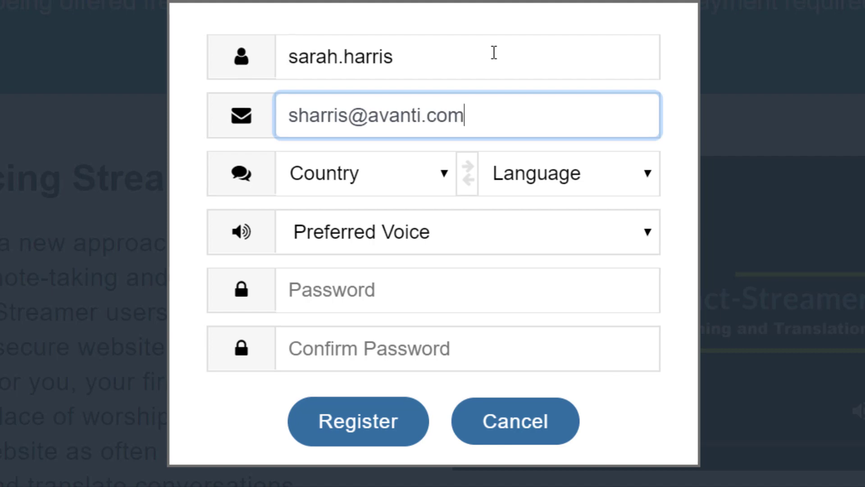
Choose United States as country, English as language and Joanna as preferred voice
left_click(441, 171)
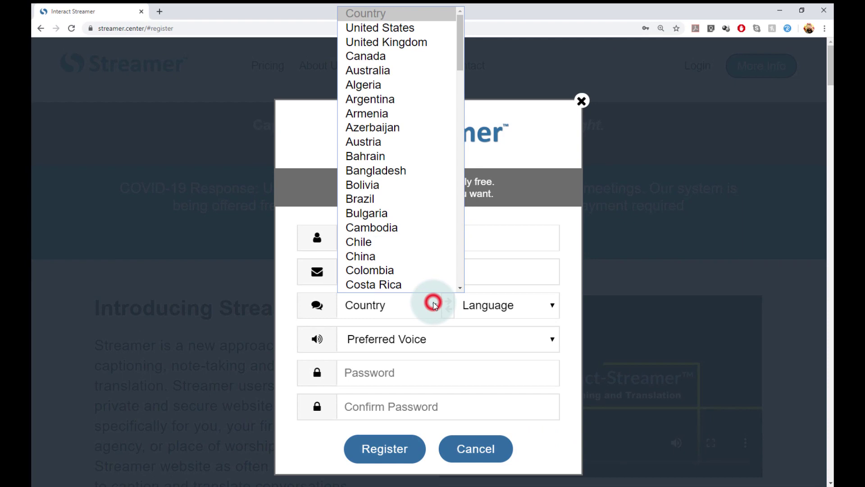
left_click(414, 28)
left_click(551, 305)
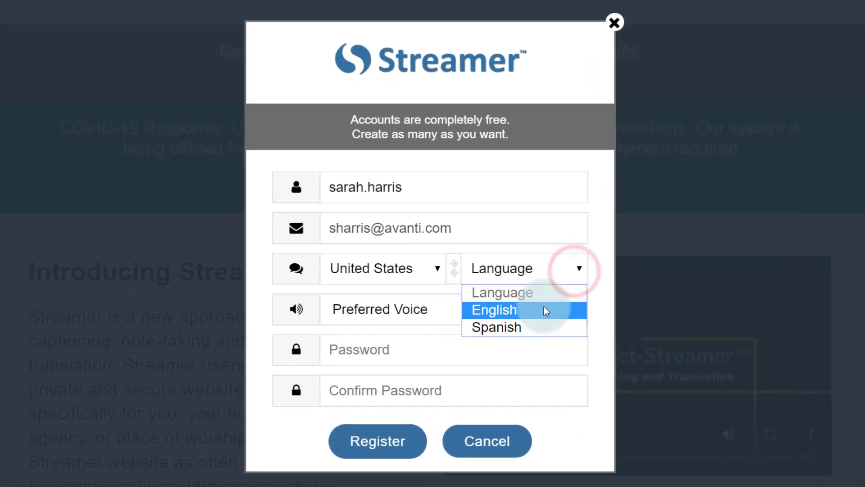
left_click(546, 310)
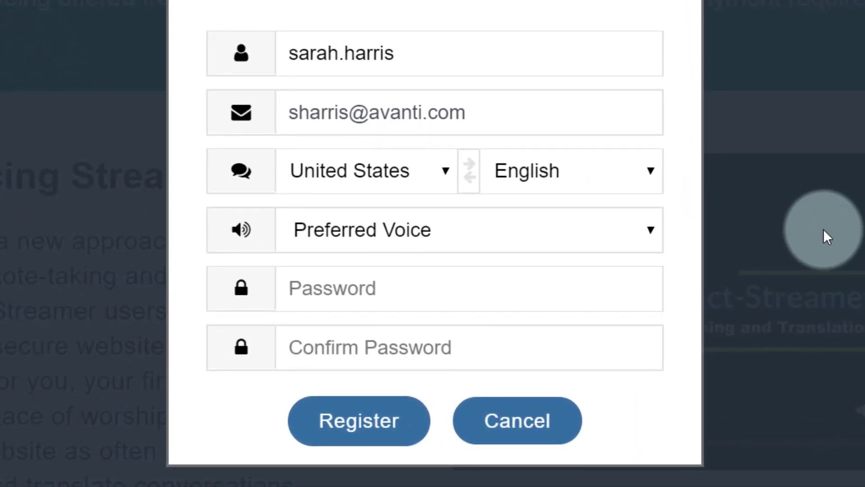
left_click(656, 230)
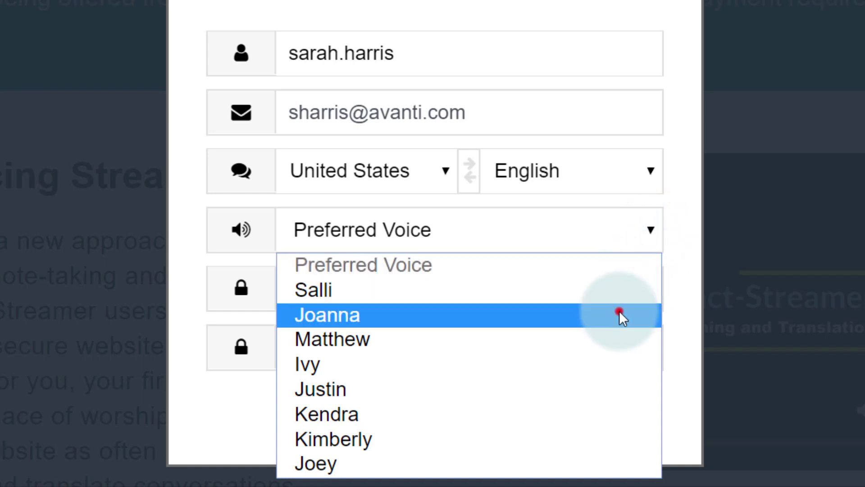
left_click(619, 310)
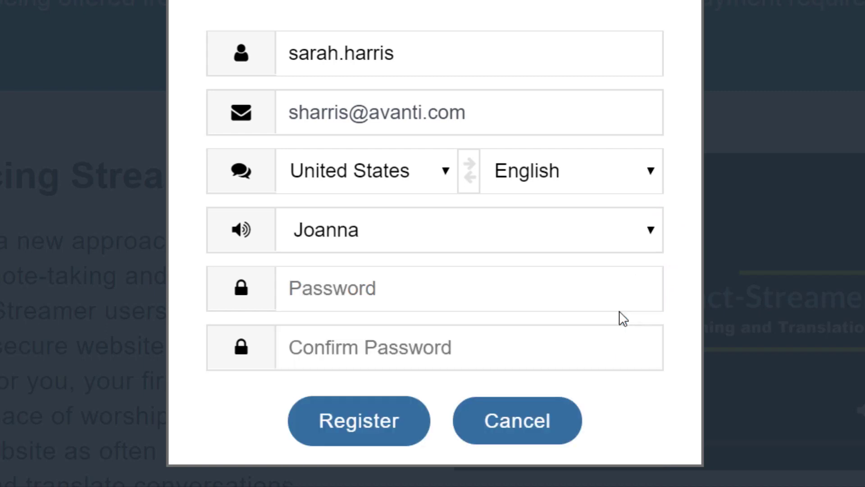
Paste the password into both password fields and submit the registration
left_click(591, 298)
key("ctrl+v")
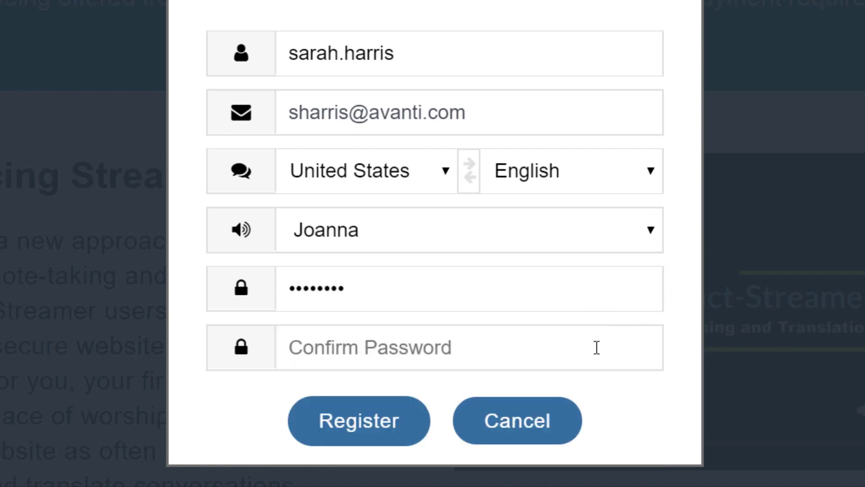
left_click(596, 348)
key("ctrl+v")
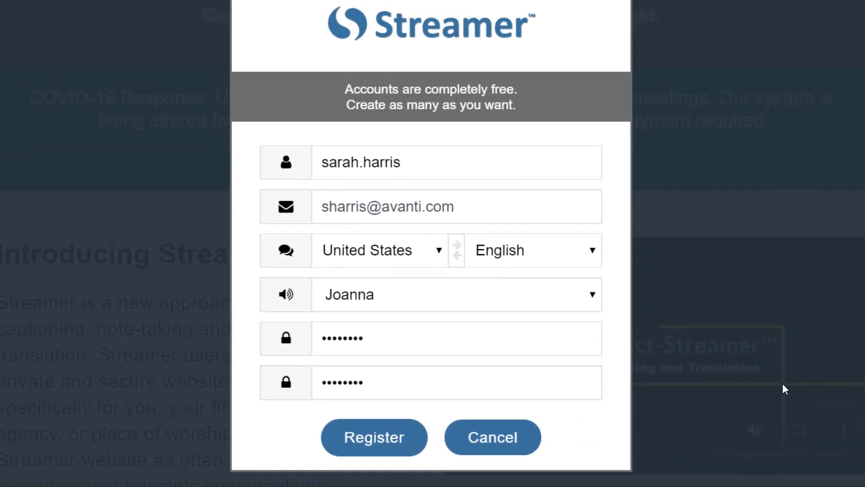
left_click(406, 436)
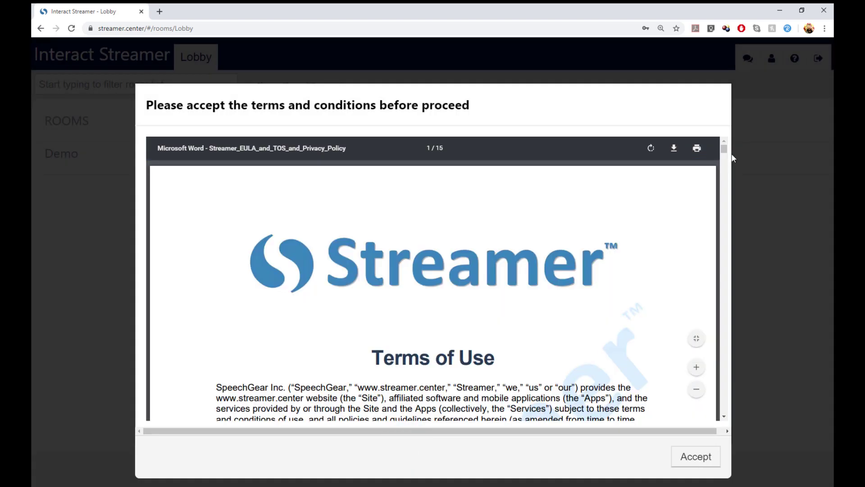
Accept the terms PDF to finish registering, then sign the new user out of the lobby
left_click_drag(724, 149, 723, 174)
left_click(697, 455)
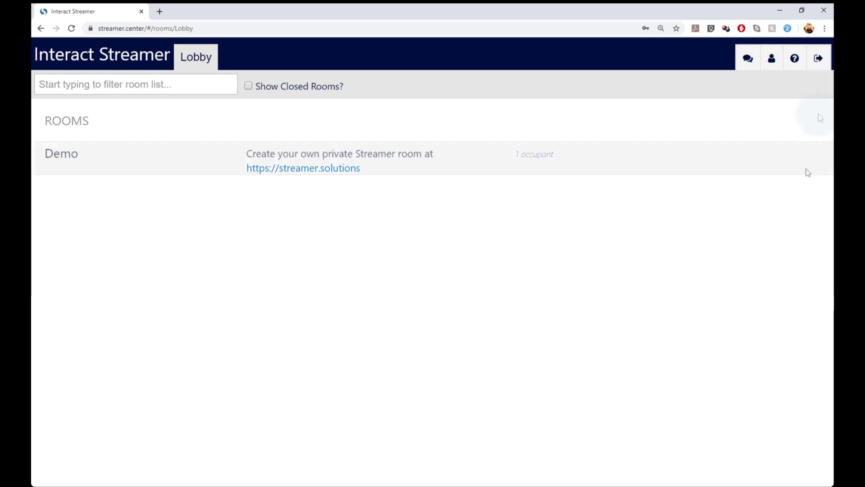
left_click(819, 60)
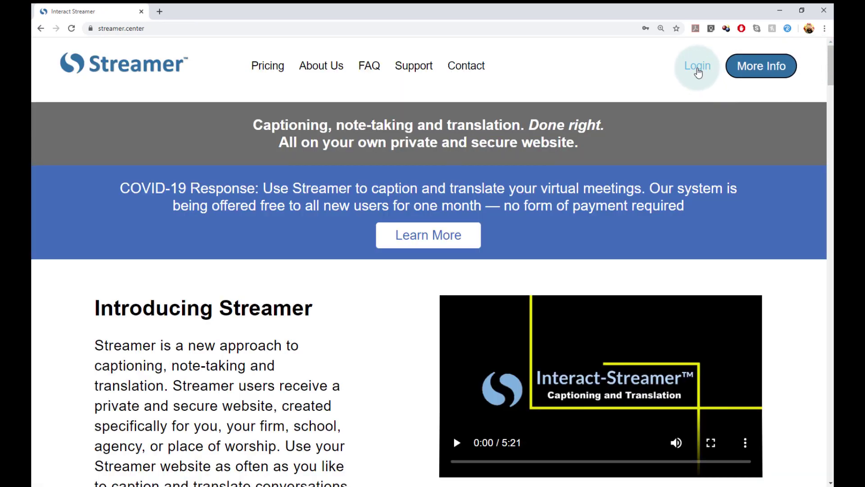
Log in with the administrator's account name and password, then enter the Avanti-1 room
left_click(698, 68)
left_click(442, 165)
type("chris")
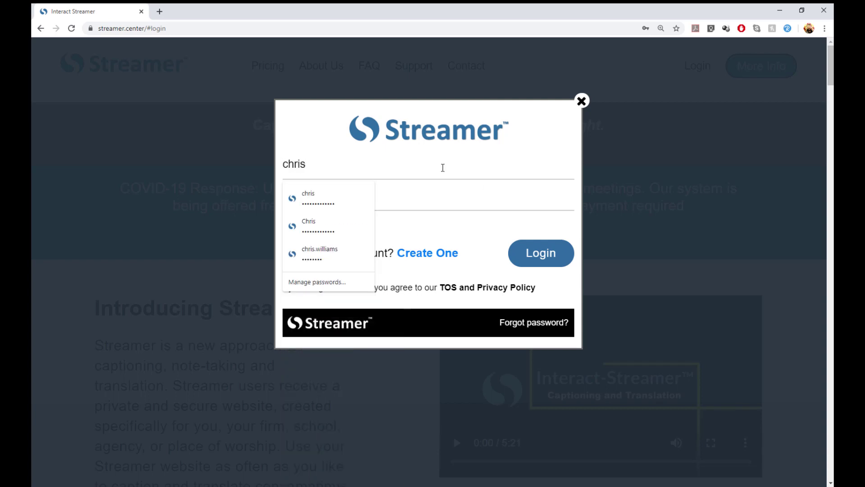
left_click(462, 195)
type("•••••••••••••")
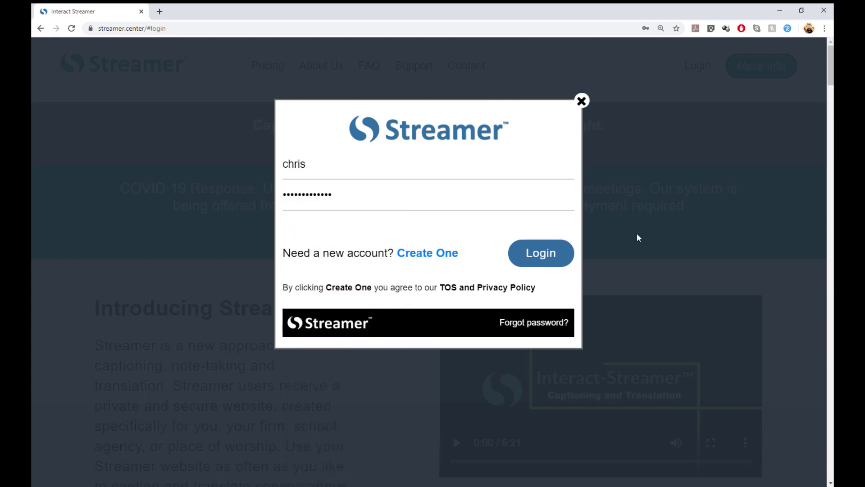
left_click(570, 253)
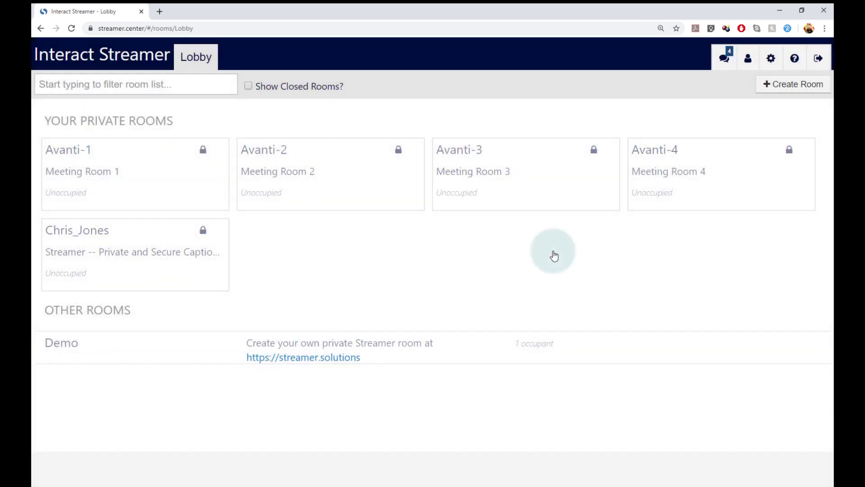
left_click(174, 186)
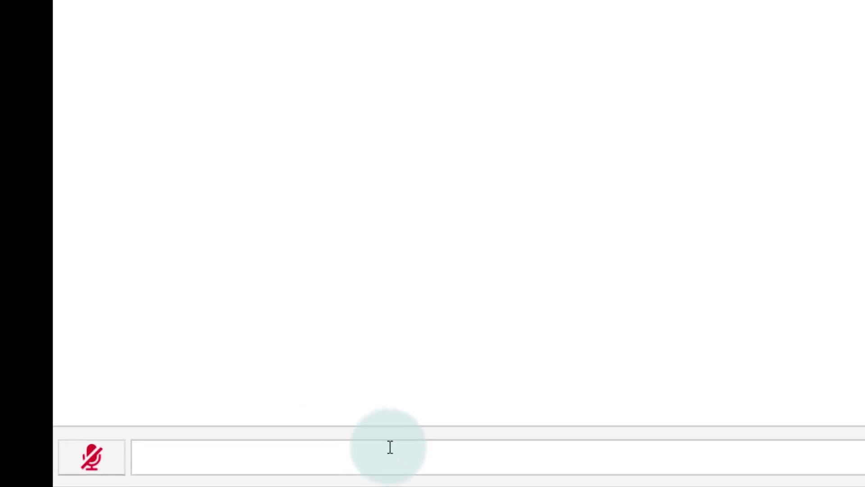
Send /allow with the new user's handle in Avanti-1, then restore the browser window
left_click(231, 465)
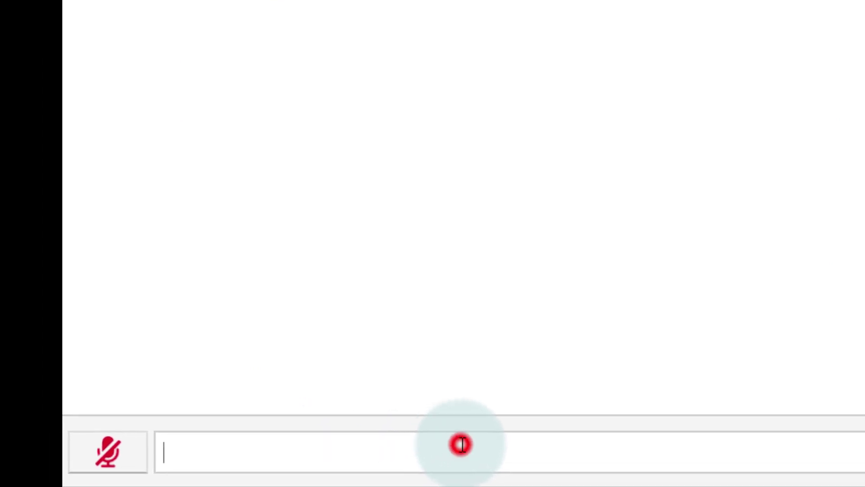
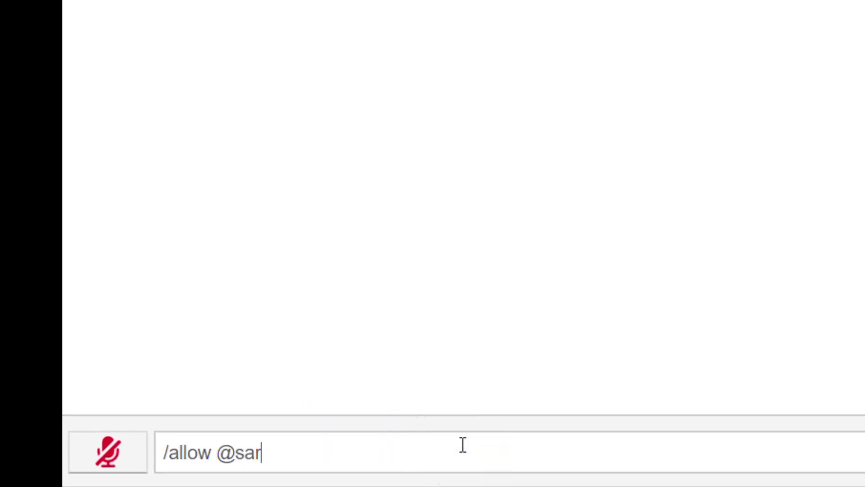
key("Return")
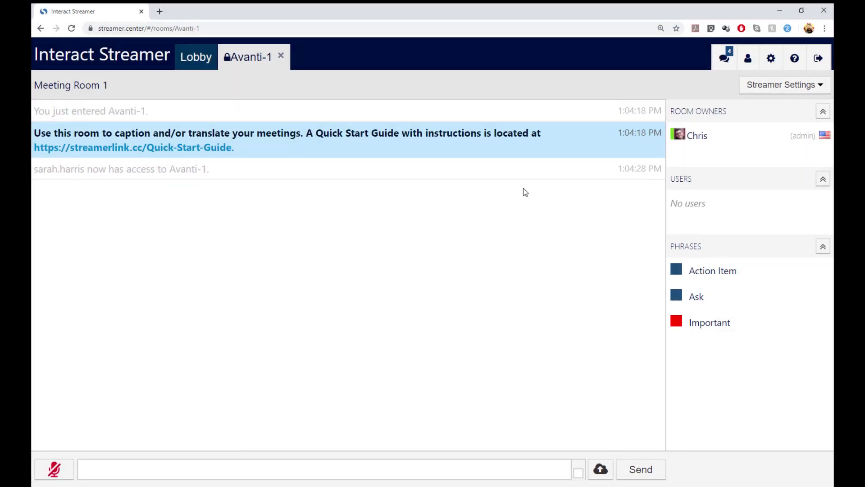
left_click(801, 10)
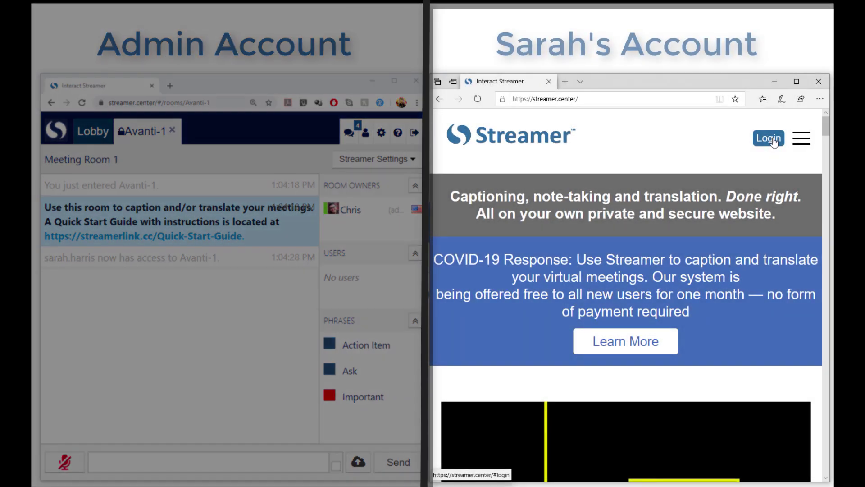
In the second browser, log in with the new user's account name and password
left_click(771, 139)
left_click(612, 236)
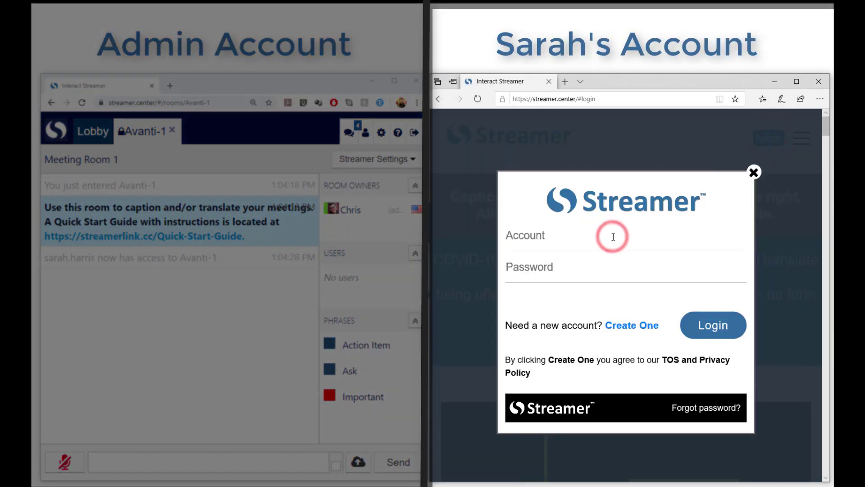
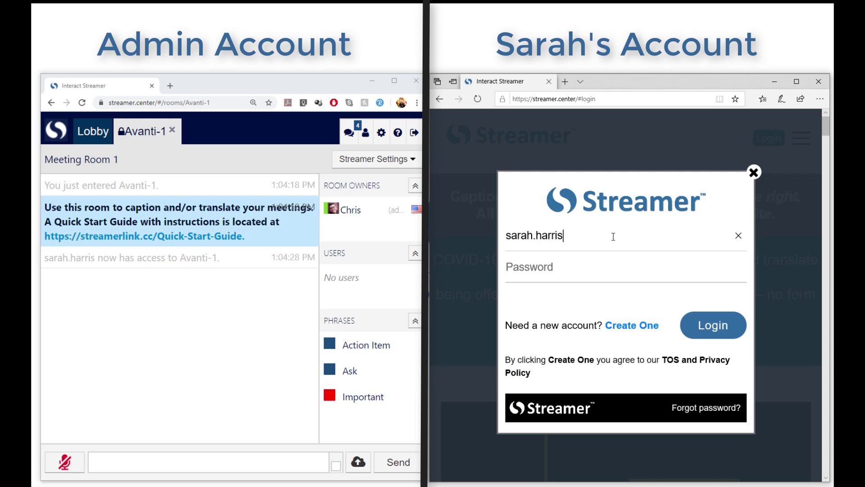
key("Tab")
type("passwor")
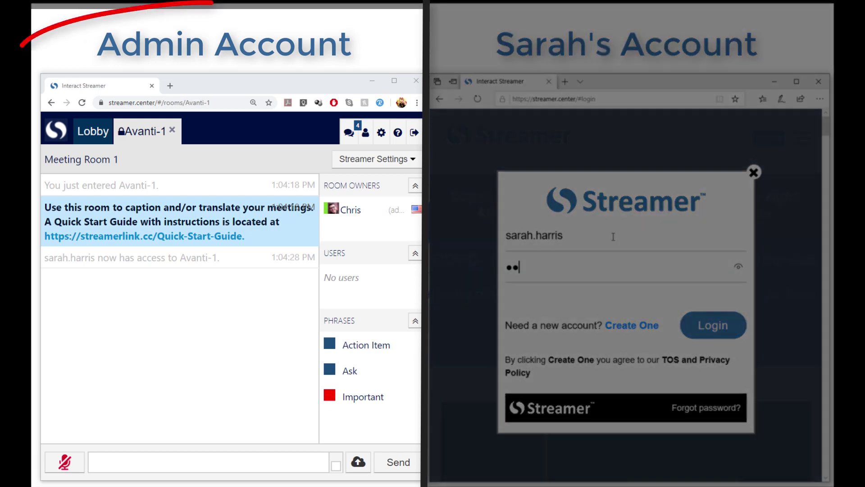
type("d")
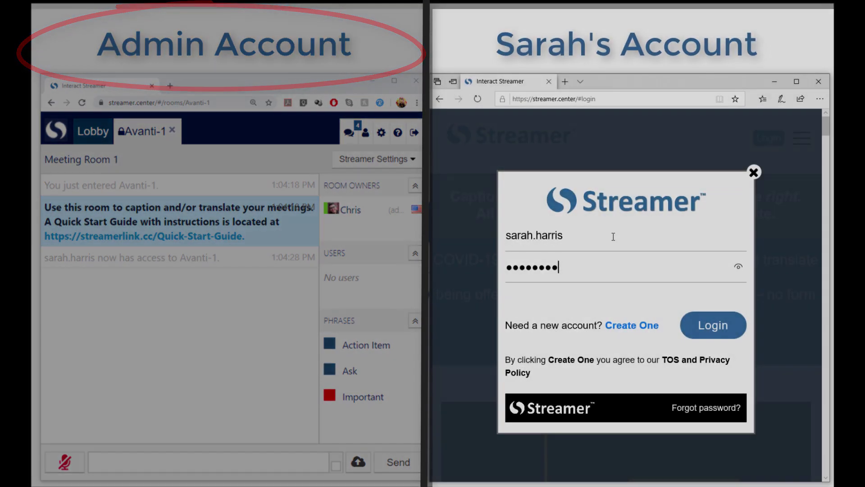
left_click(709, 327)
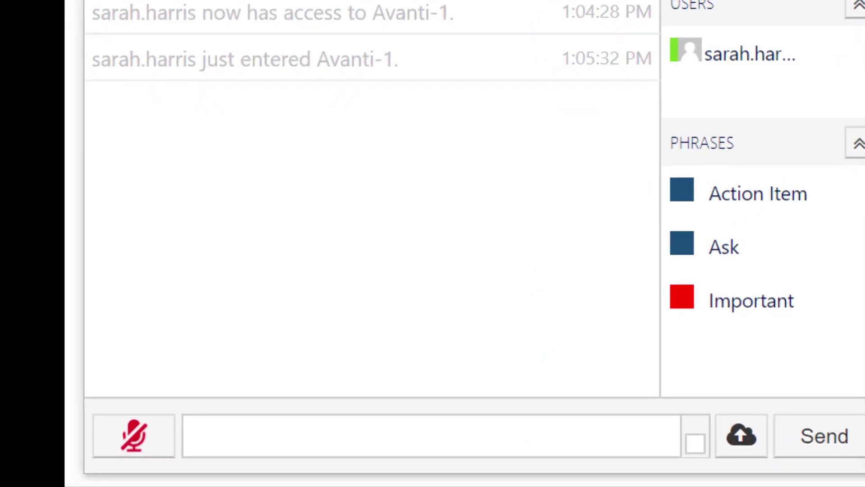
Send /allowed in the admin's Avanti-1 chat to list allowed users
left_click(461, 438)
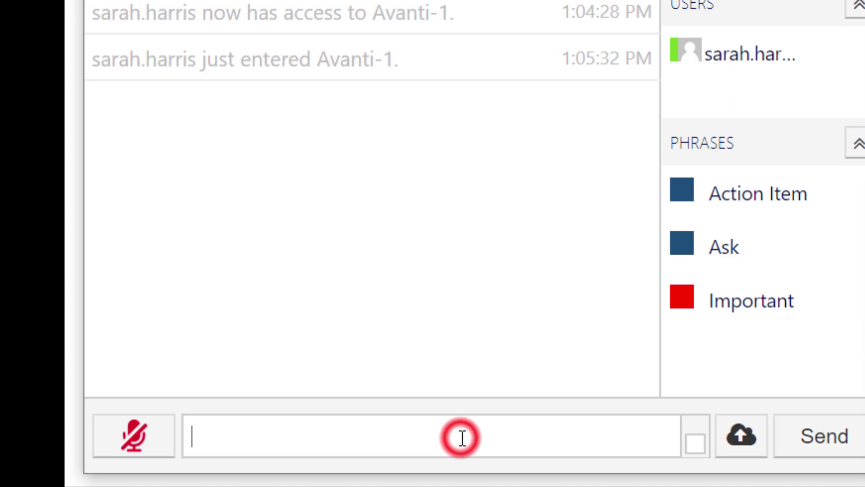
type("/allowed")
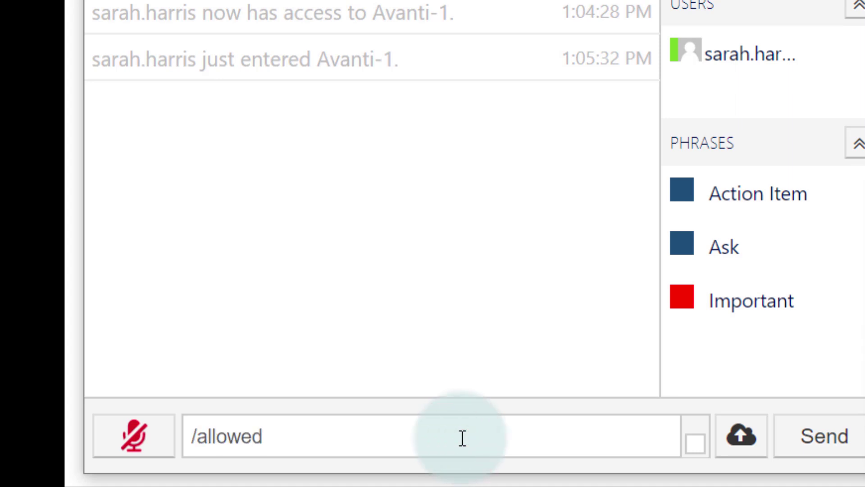
key("Return")
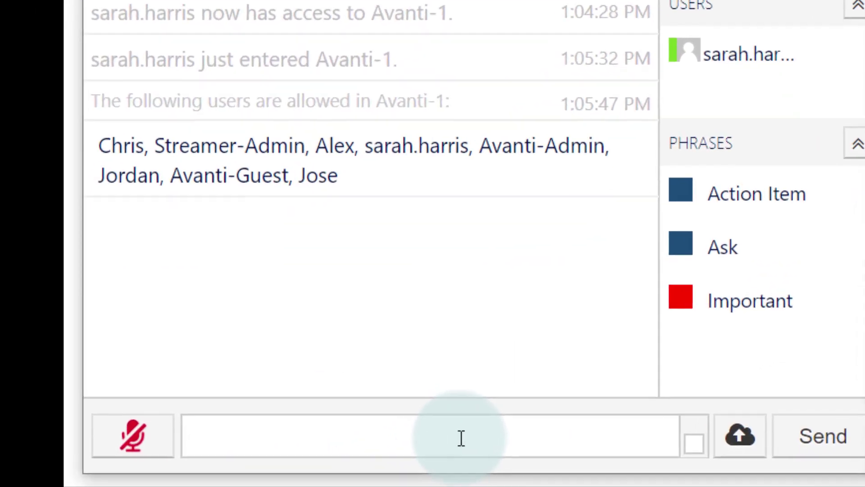
Send /makenormal with the new user's handle in the Avanti-1 chat
type("/m")
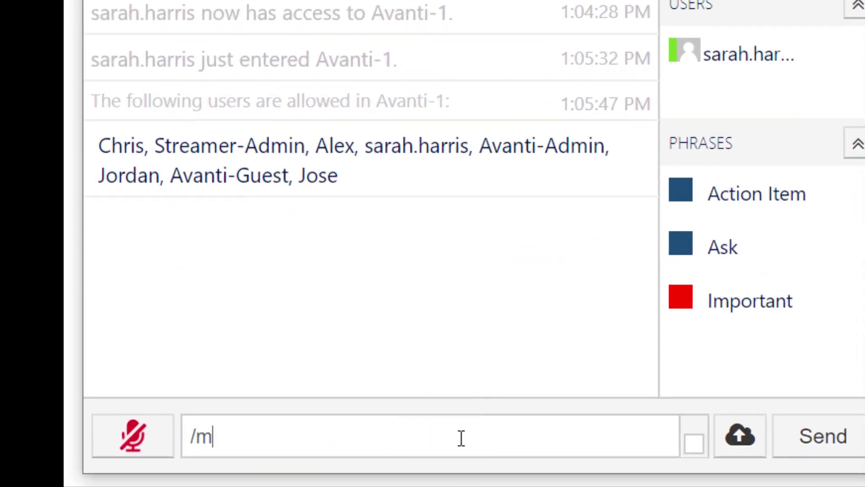
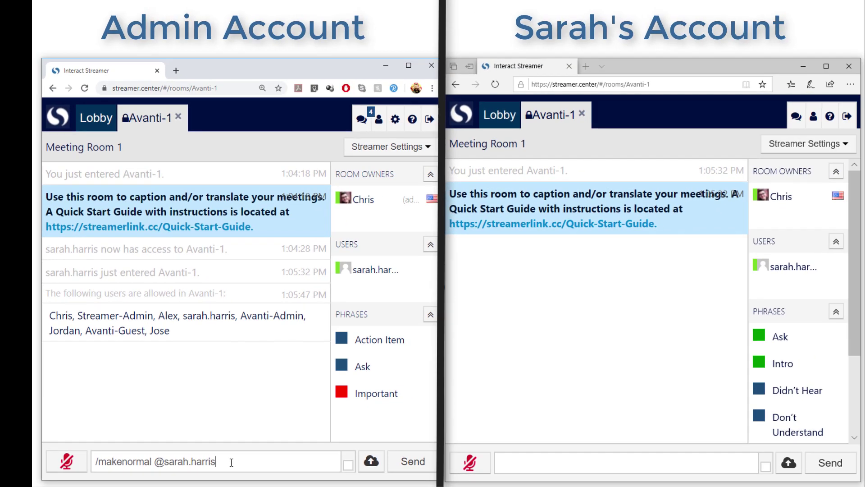
key("Return")
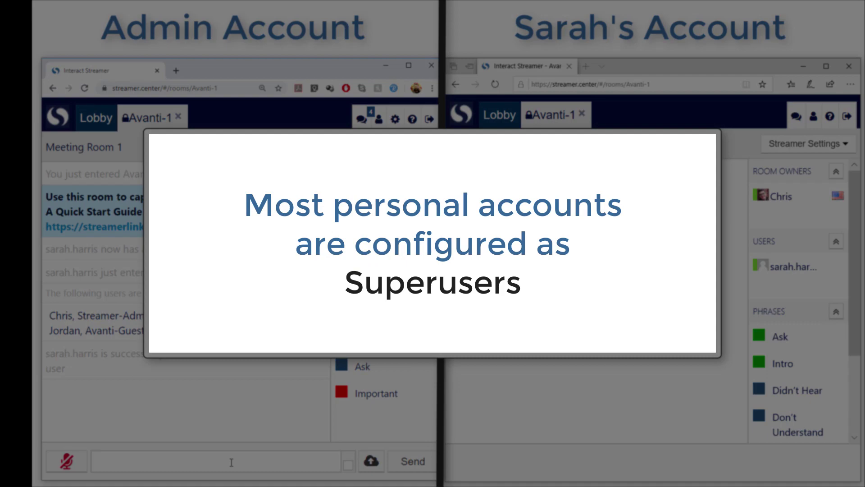
Send /makesuper with the new user's handle in the Avanti-1 chat
type("/")
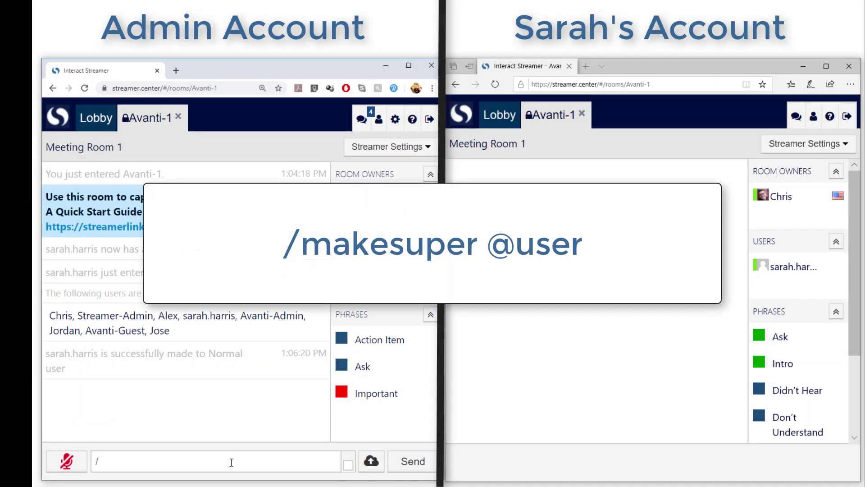
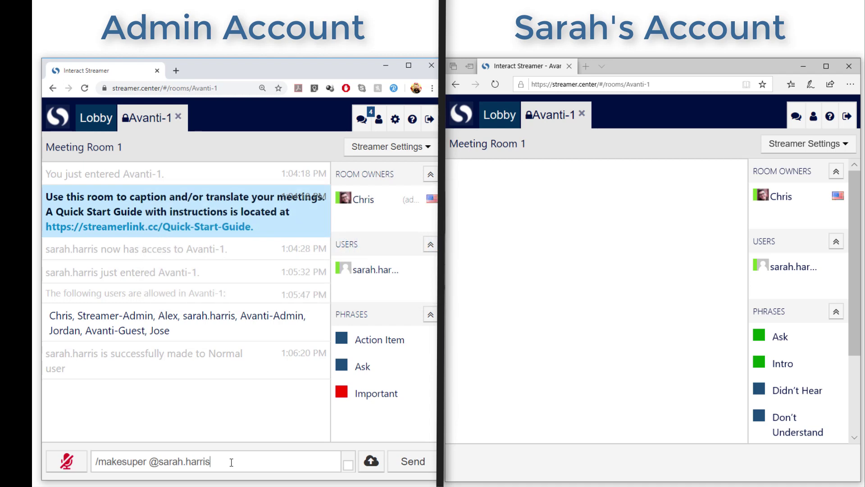
key("Return")
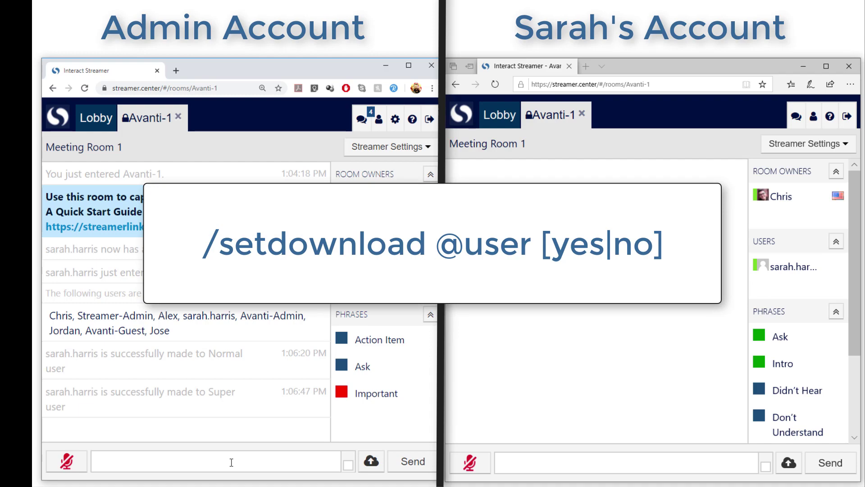
Grant the user download rights in Avanti-1 with the /setdownload command set to yes
left_click(231, 462)
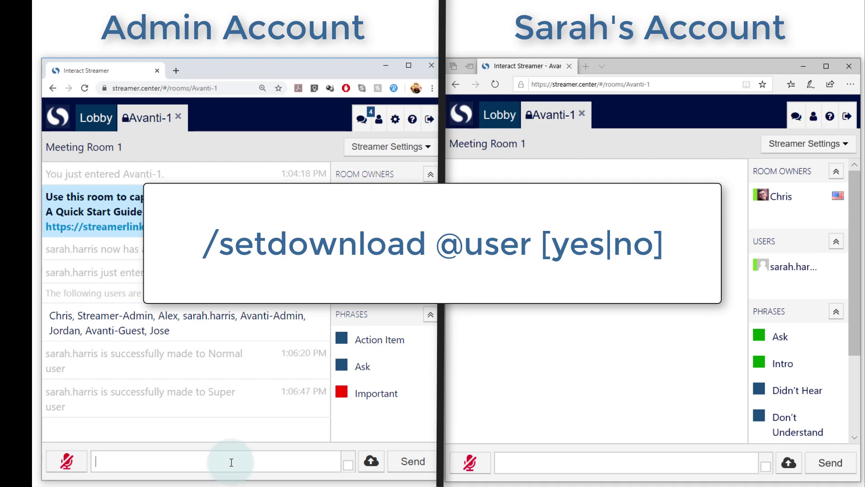
type("/setdownloa")
type("d @")
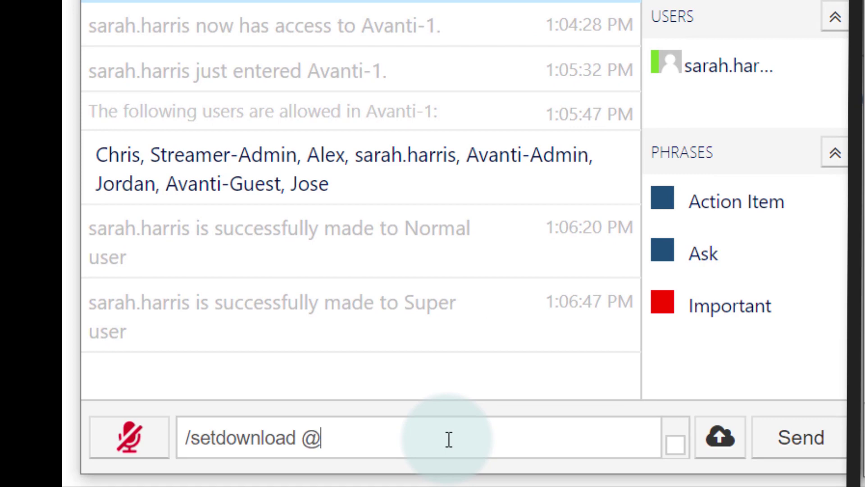
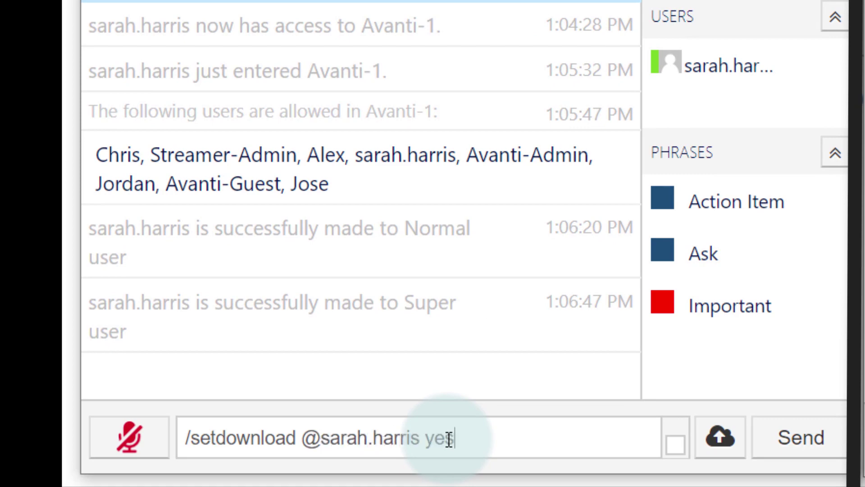
key("Return")
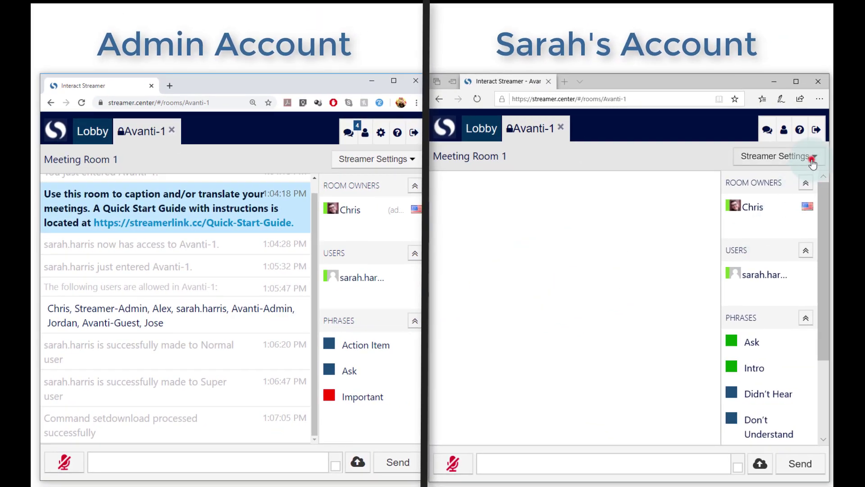
Check that the user's Streamer Settings now offer Download Transcript
left_click(812, 158)
left_click(789, 293)
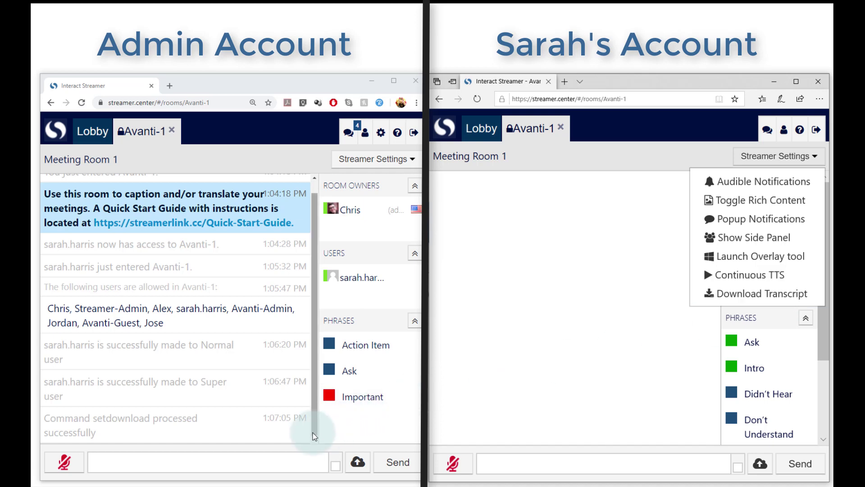
left_click(295, 463)
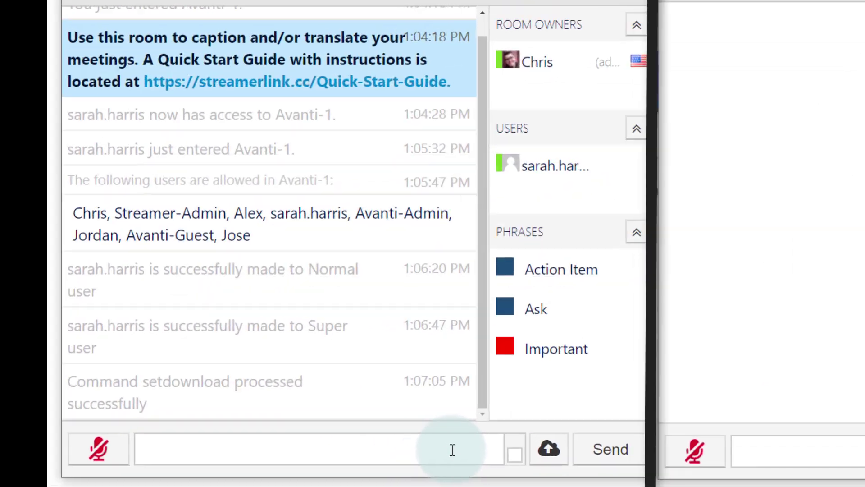
Give the user clear-chat rights with /setclear set to yes, then close her settings list
type("/setclear @")
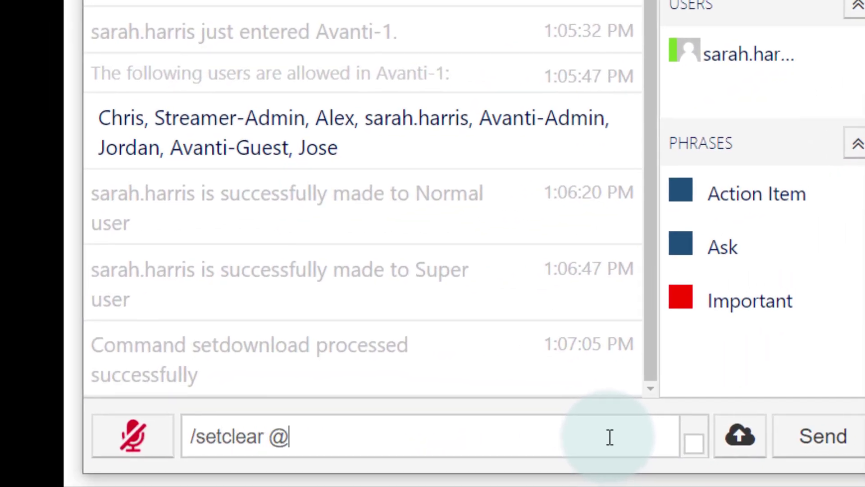
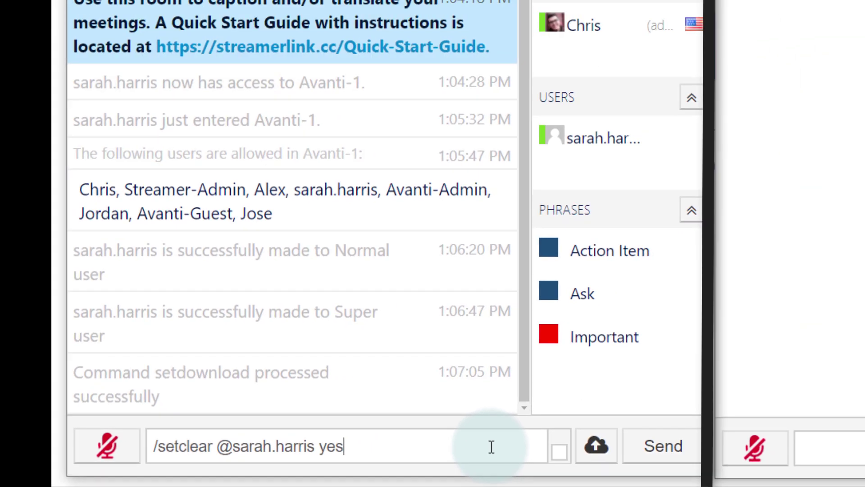
key("Return")
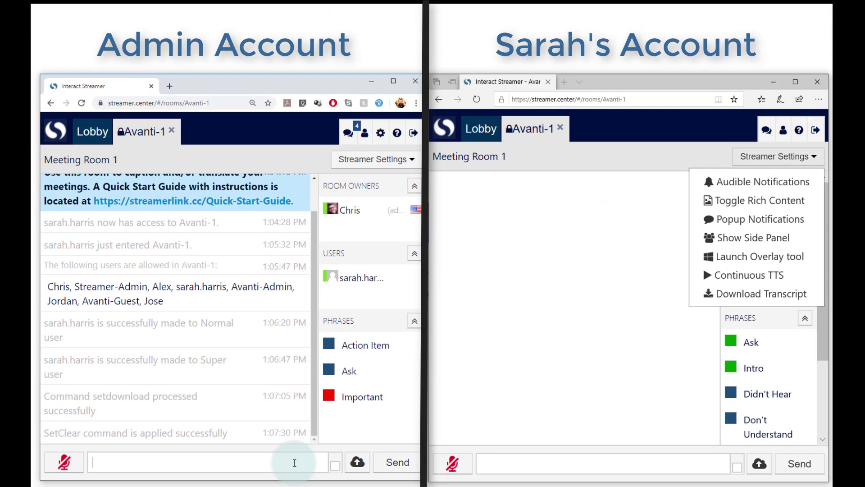
left_click(500, 419)
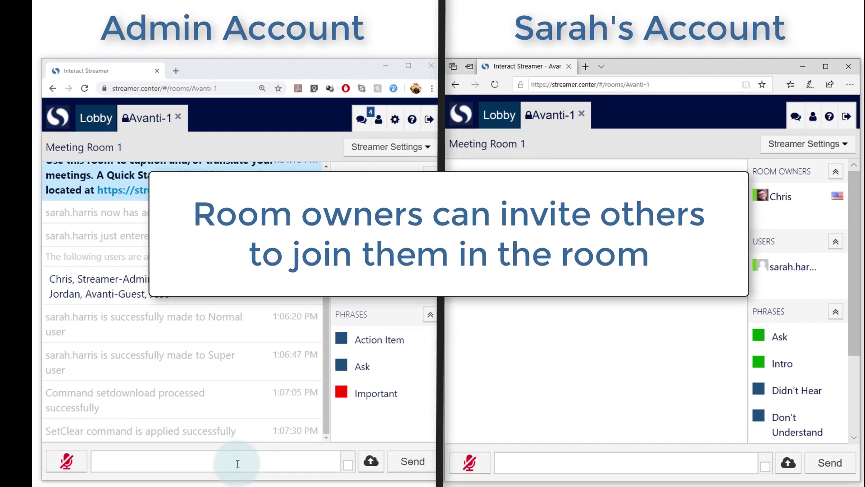
Add the user as a room owner of Avanti-1 with the /addowner command
left_click(227, 464)
type("/a")
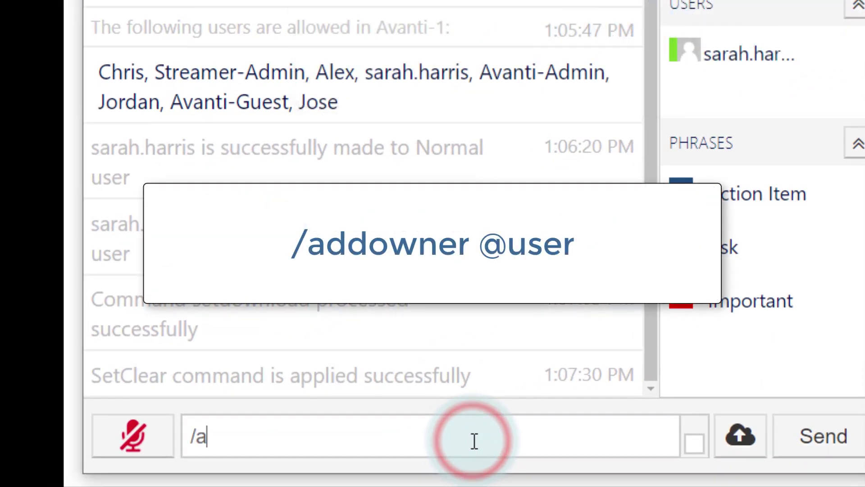
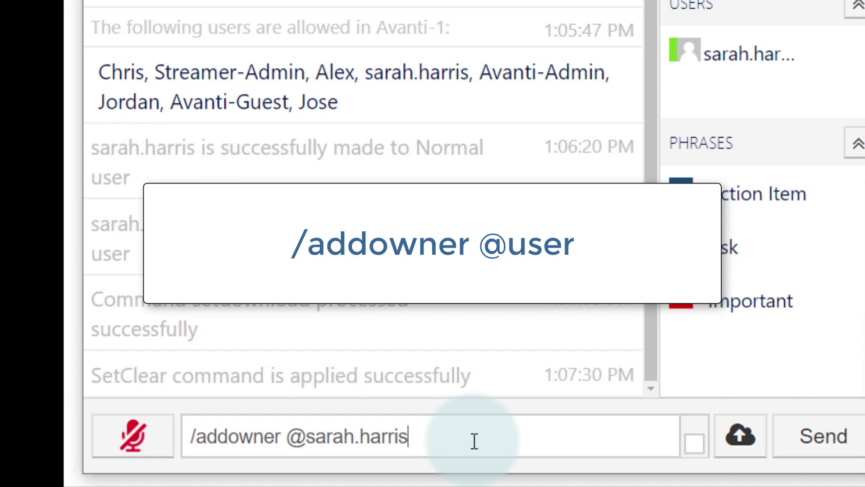
key("Return")
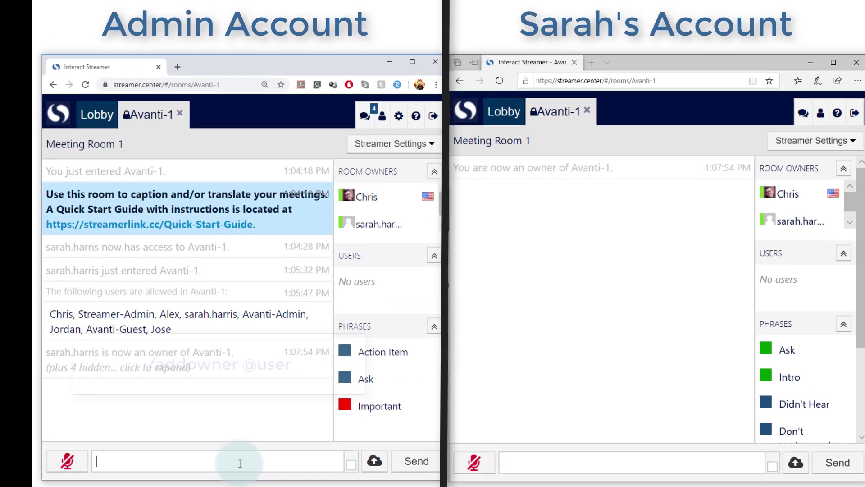